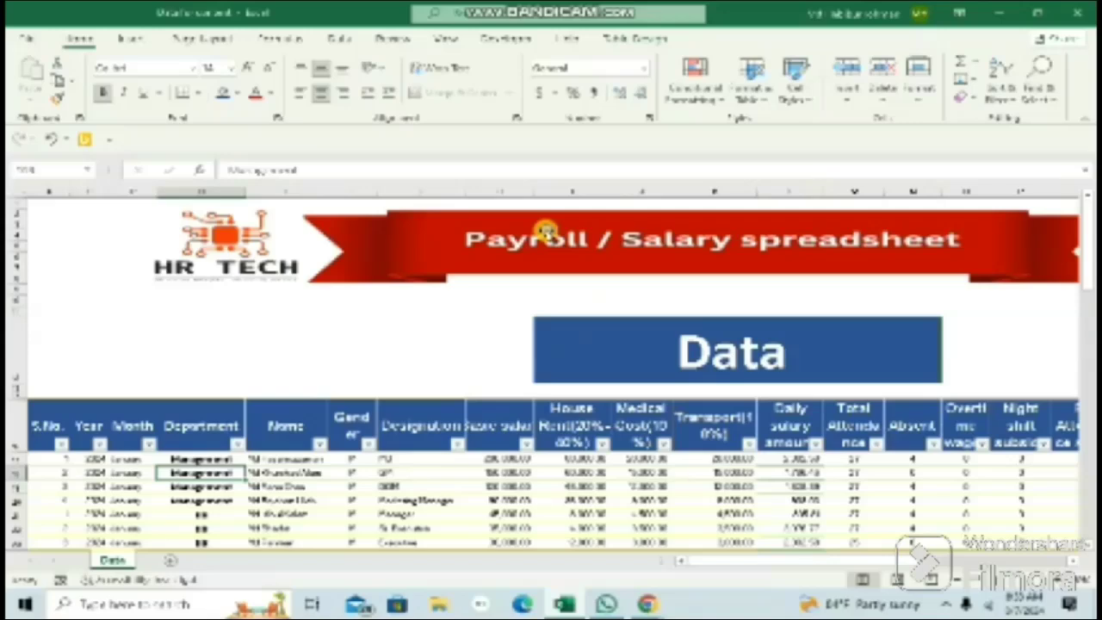
- Examine the column headers and employee rows of the payroll table on the Data sheet
left_click_drag(1091, 251, 1092, 274)
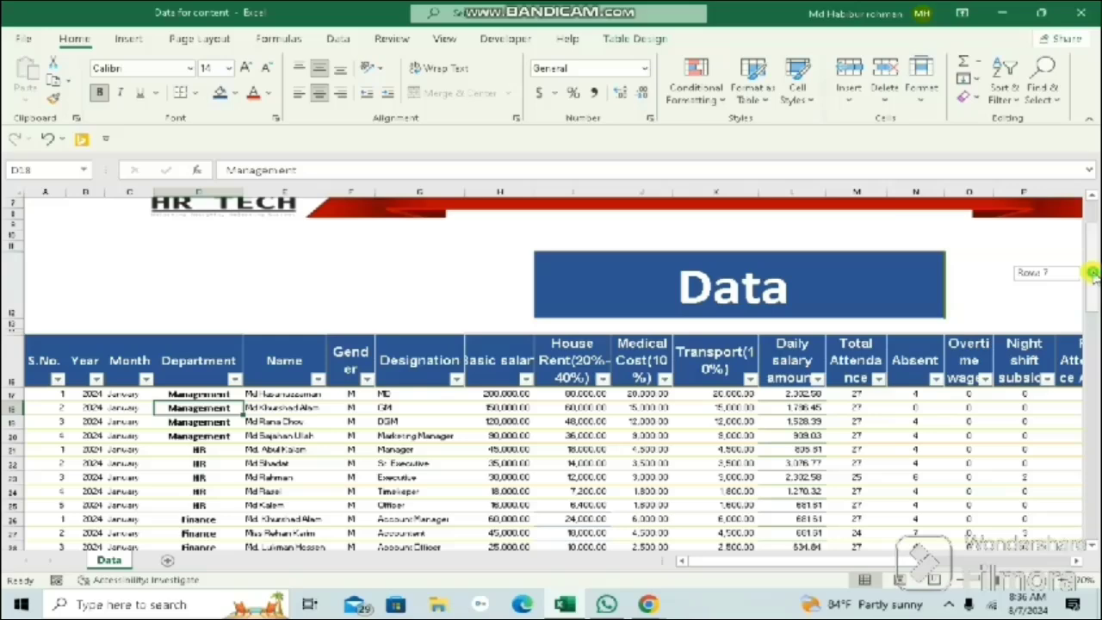
left_click_drag(1092, 274, 1091, 250)
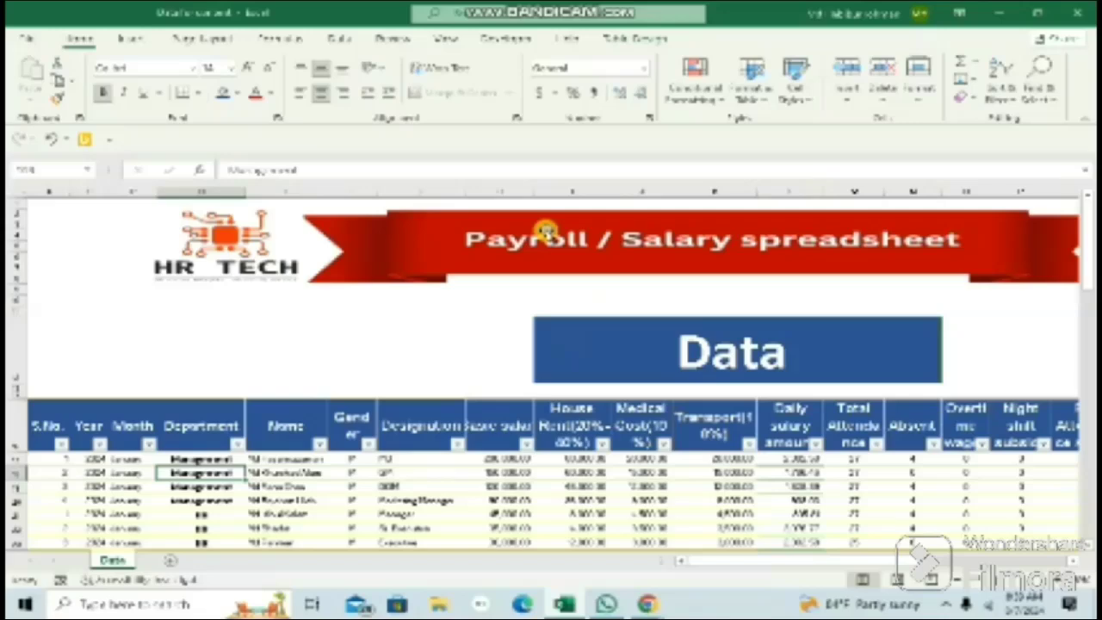
scroll(788, 237, "down", 2)
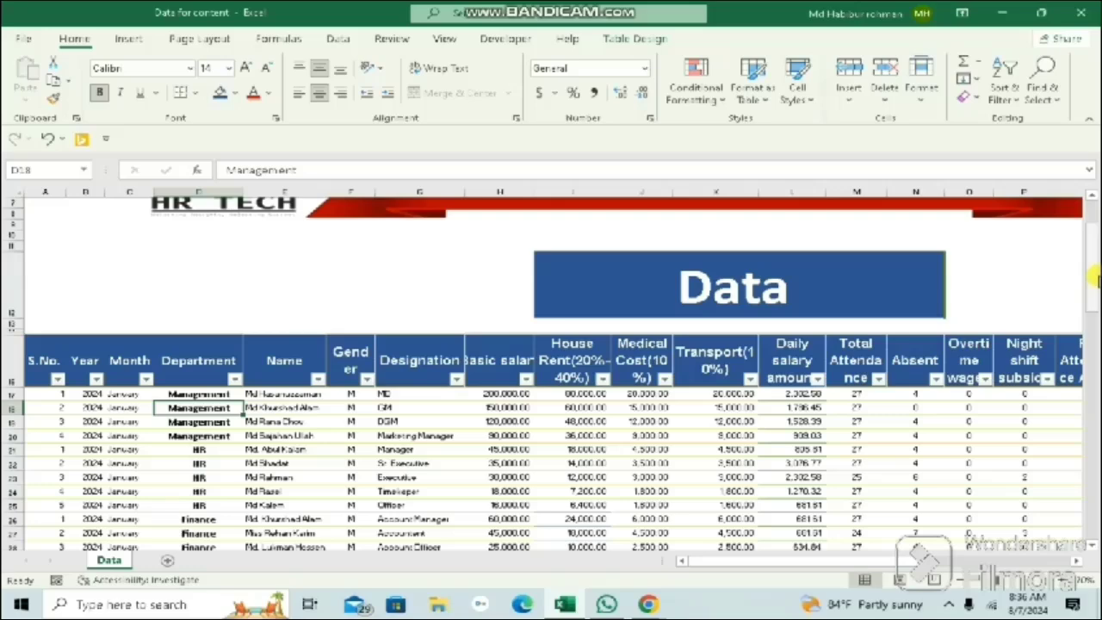
scroll(816, 292, "up", 2)
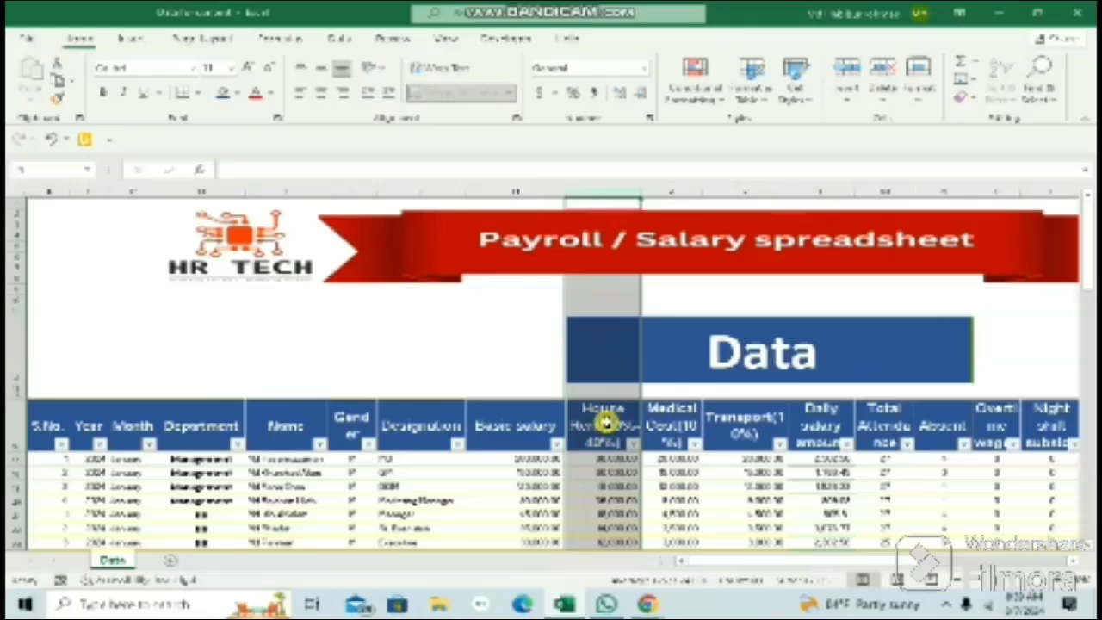
left_click(605, 420)
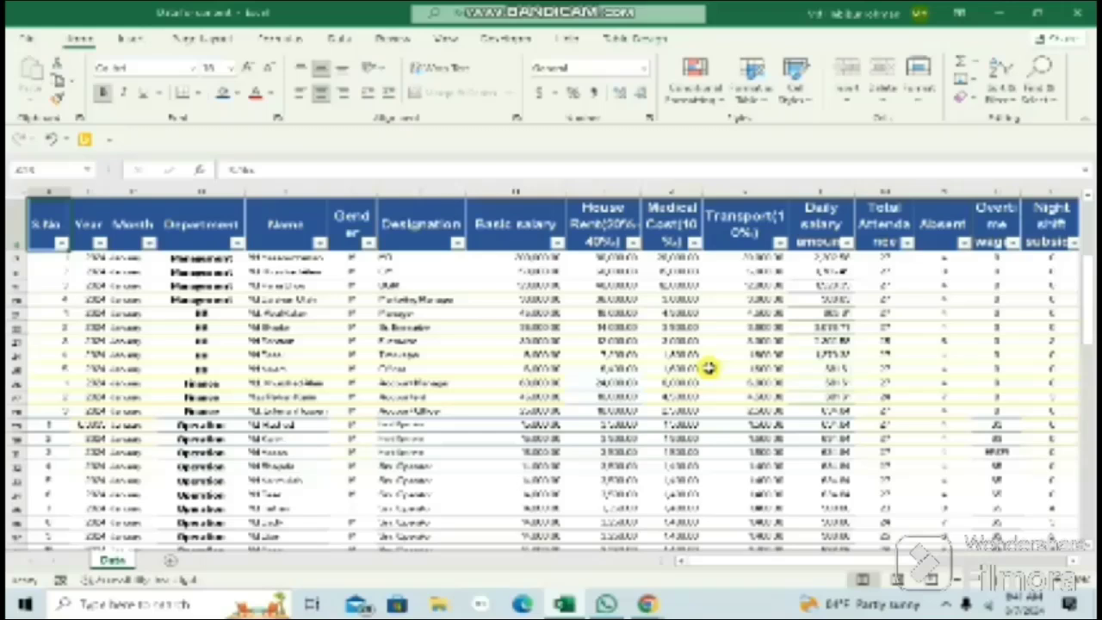
left_click(420, 298)
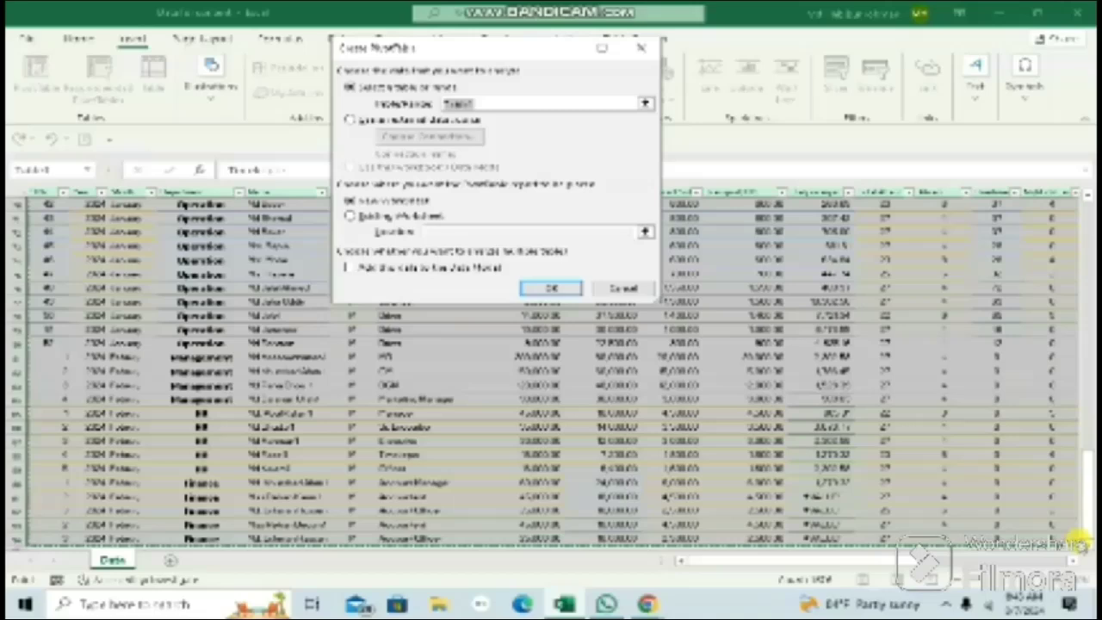
- Create a PivotTable from the payroll table on a new worksheet and rename that sheet as Pivot Table
right_click(119, 560)
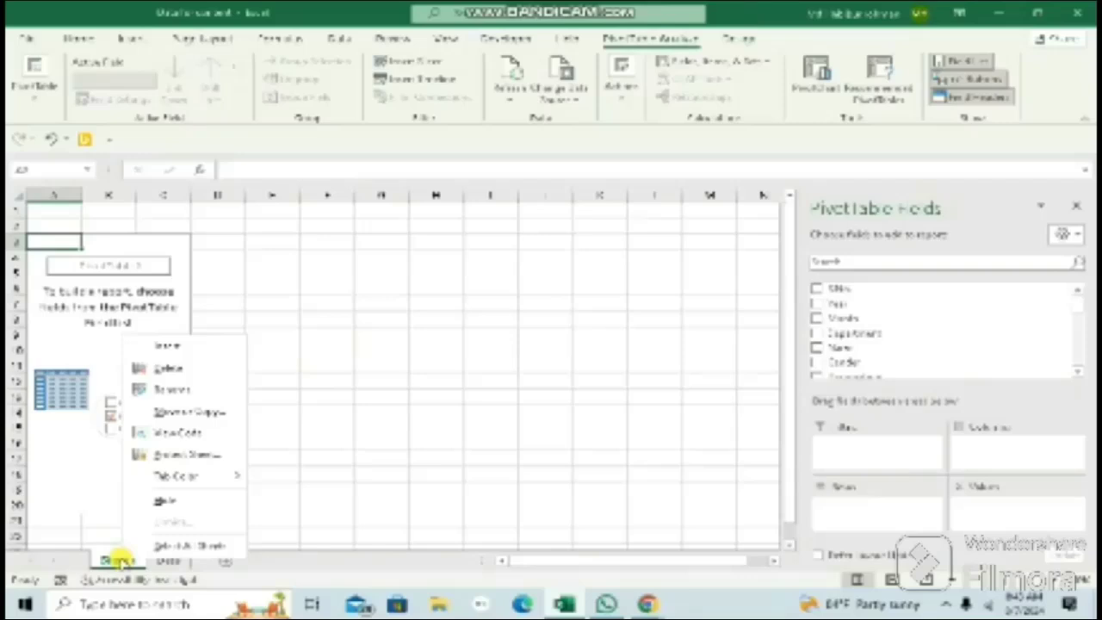
left_click(172, 389)
type("Pivot Table")
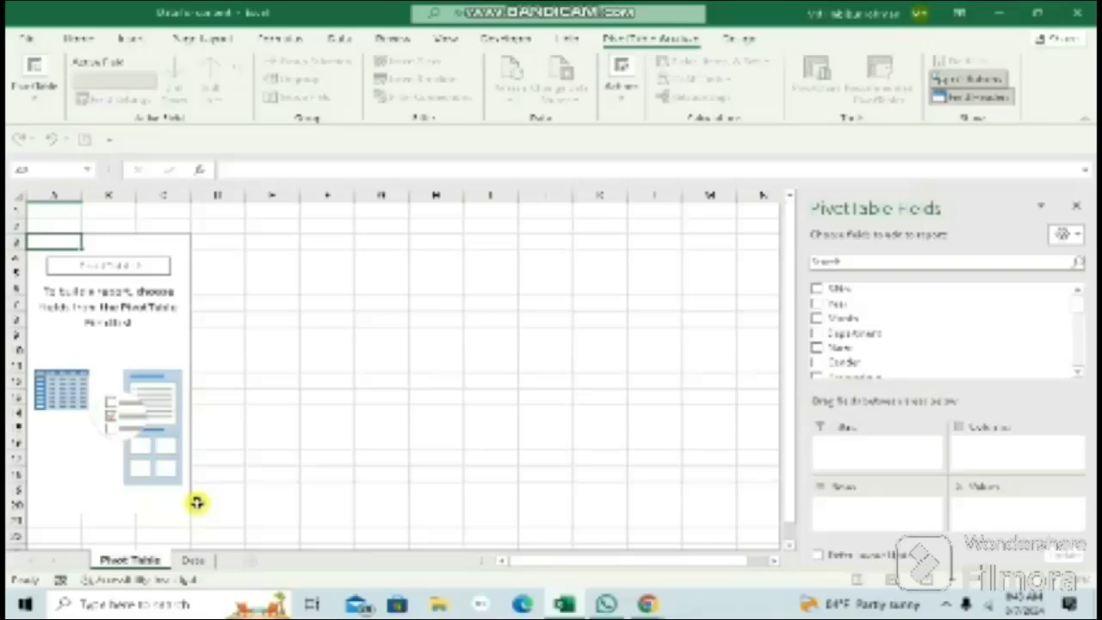
- Show the PivotTable fields and areas side by side, and check the source columns on the Data sheet
left_click(173, 458)
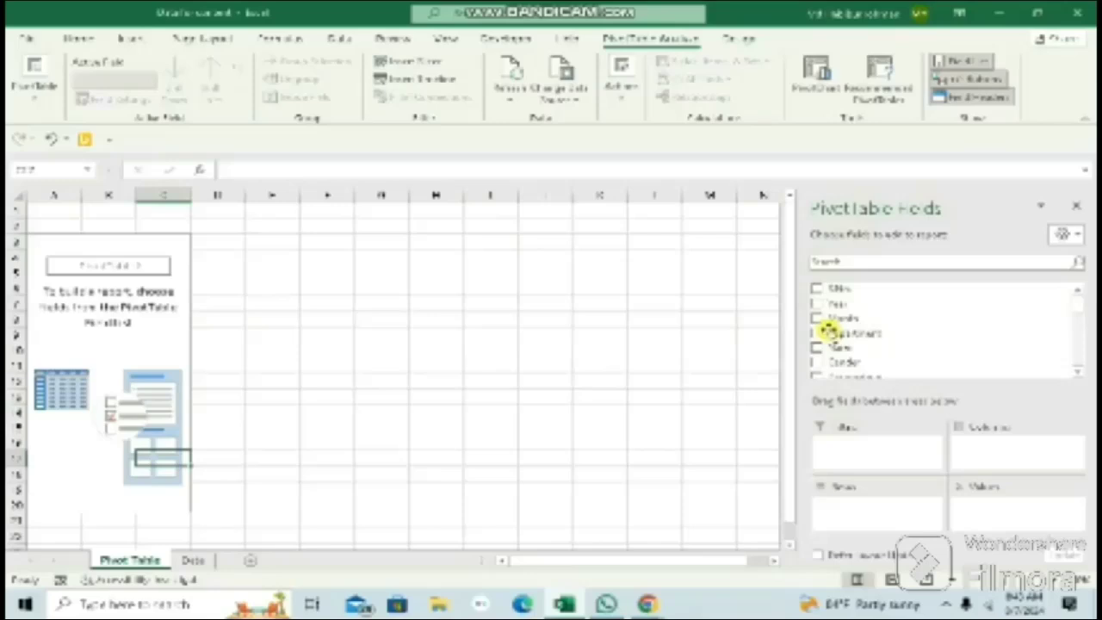
left_click(1067, 234)
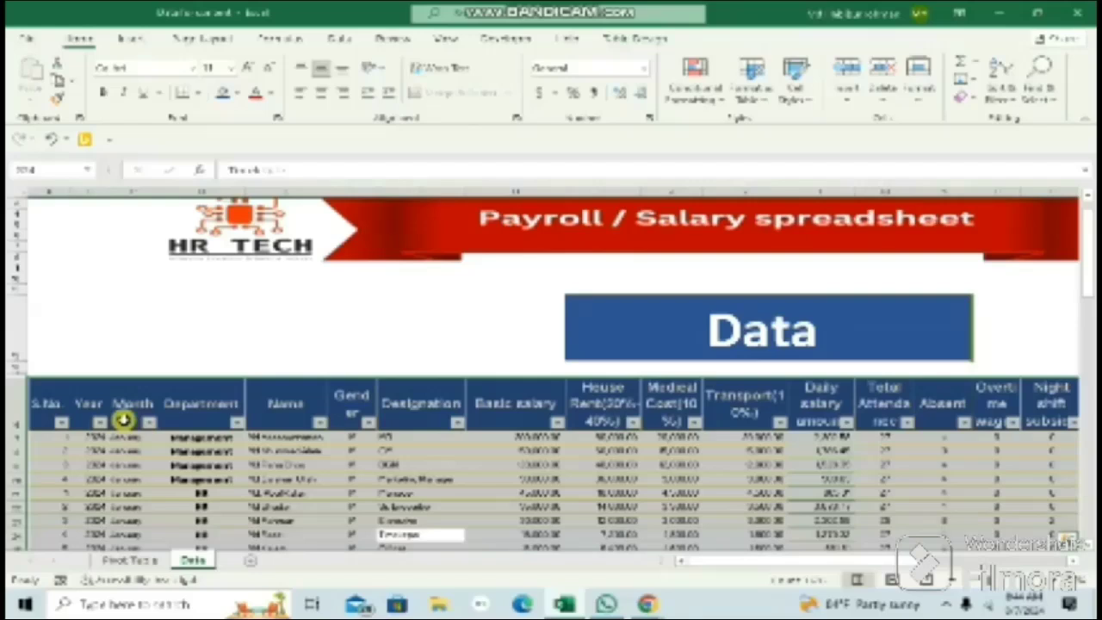
left_click(58, 436)
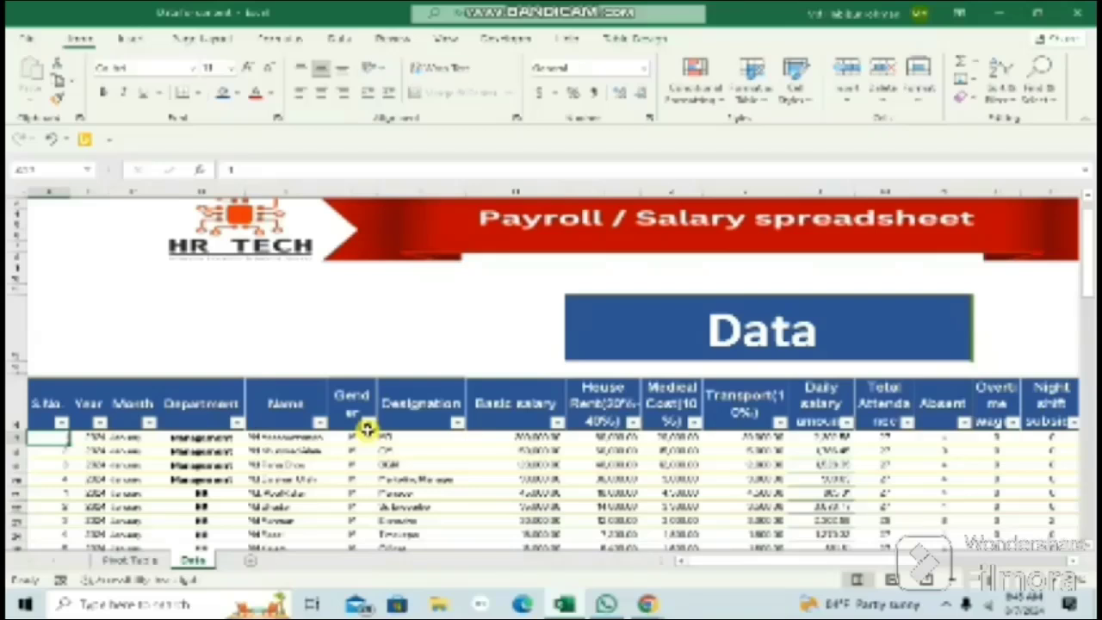
left_click(127, 561)
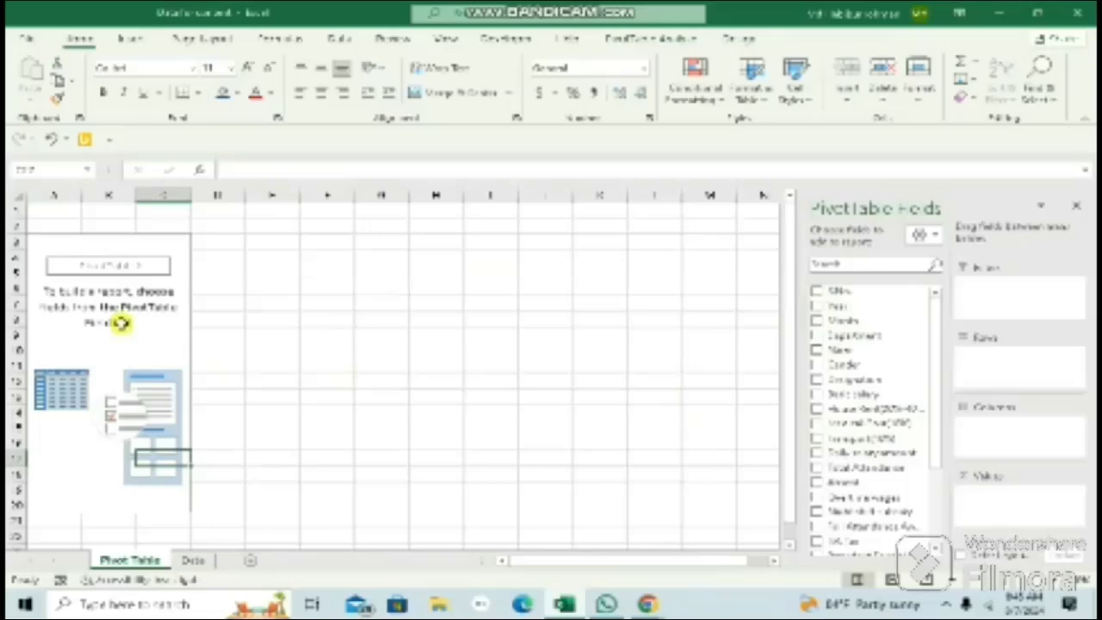
left_click(119, 321)
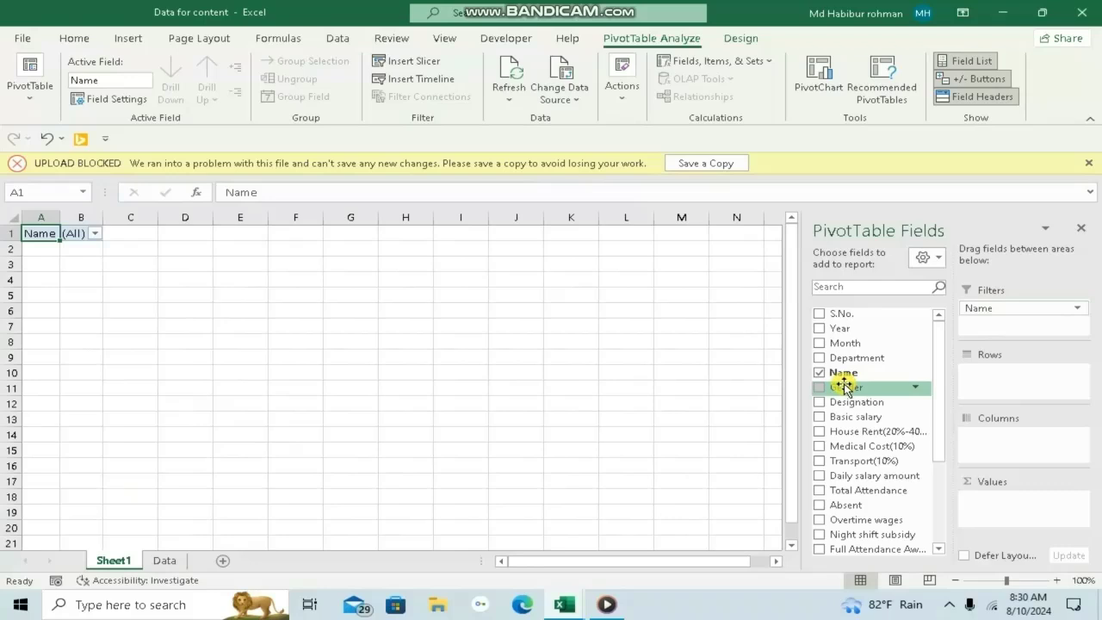
- Add Designation and Basic salary to the PivotTable's rows and Net Salary to its values
left_click(848, 402)
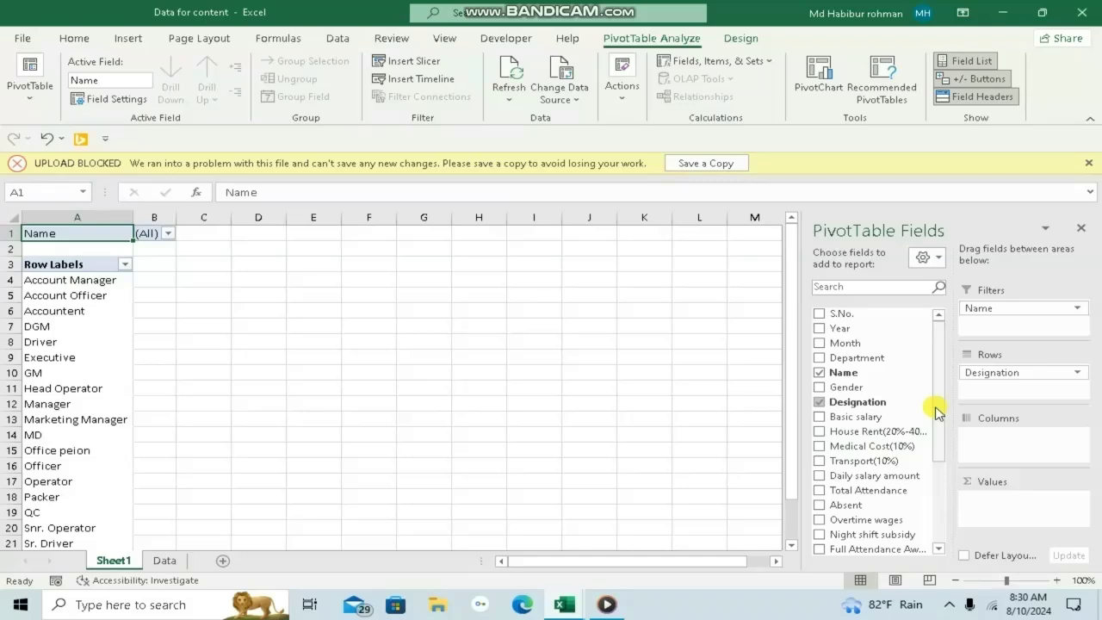
scroll(936, 426, "down", 2)
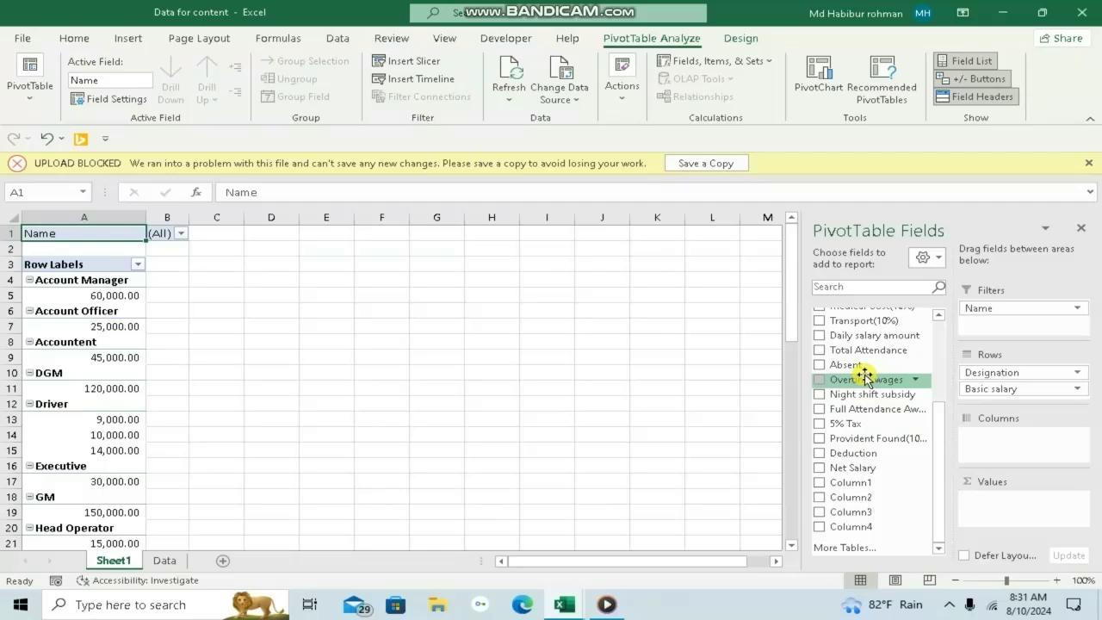
left_click_drag(852, 467, 971, 504)
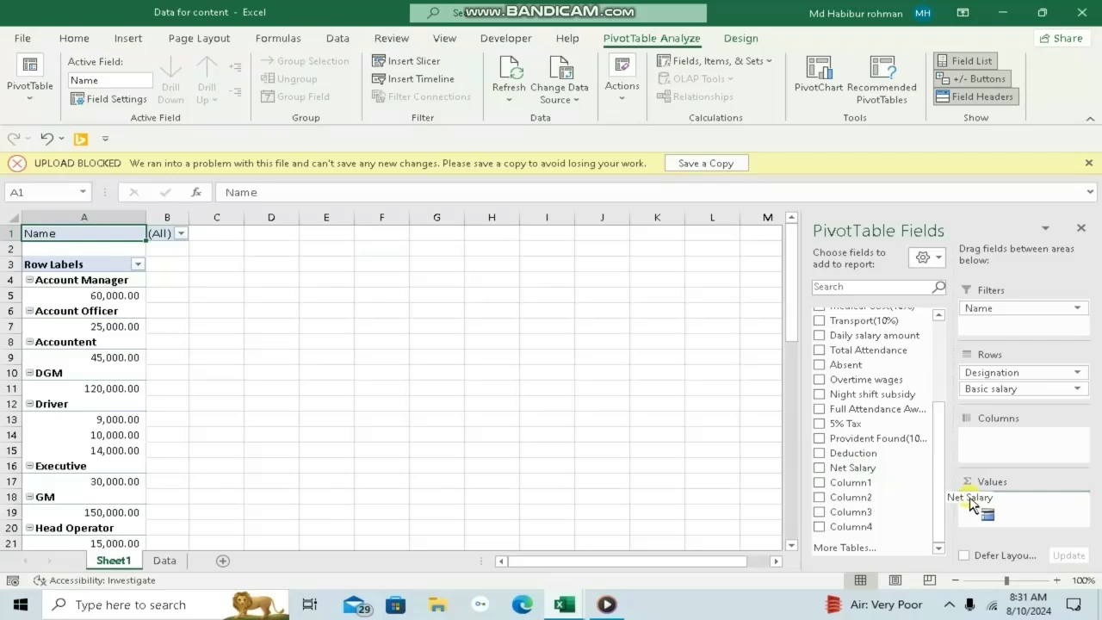
left_click_drag(970, 504, 973, 504)
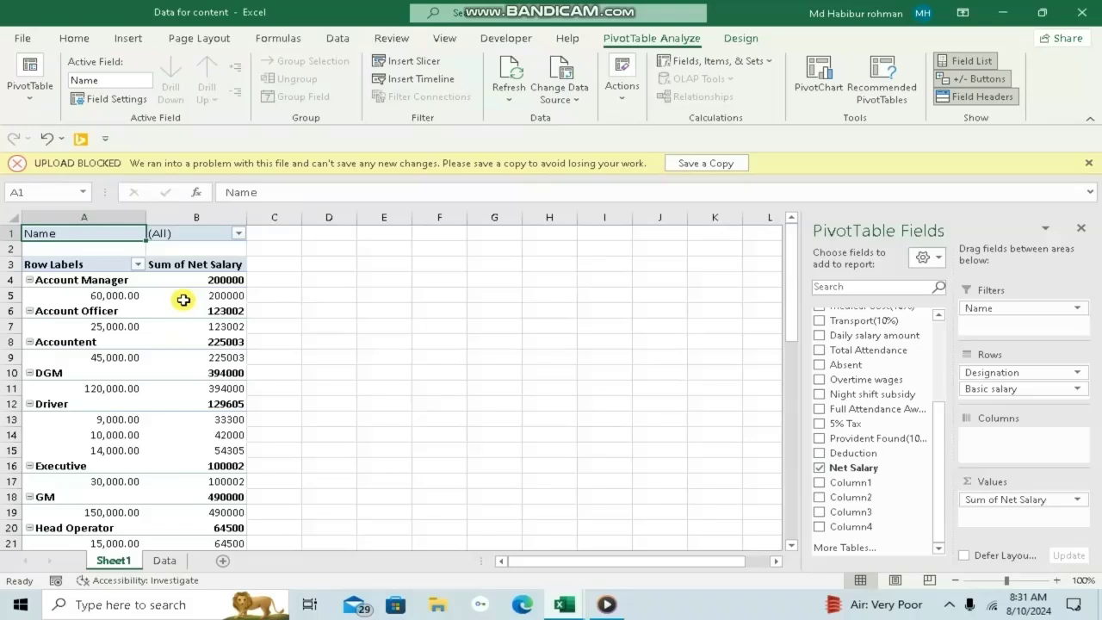
- Insert Department, Designation and Net Salary slicers for the PivotTable
left_click(193, 281)
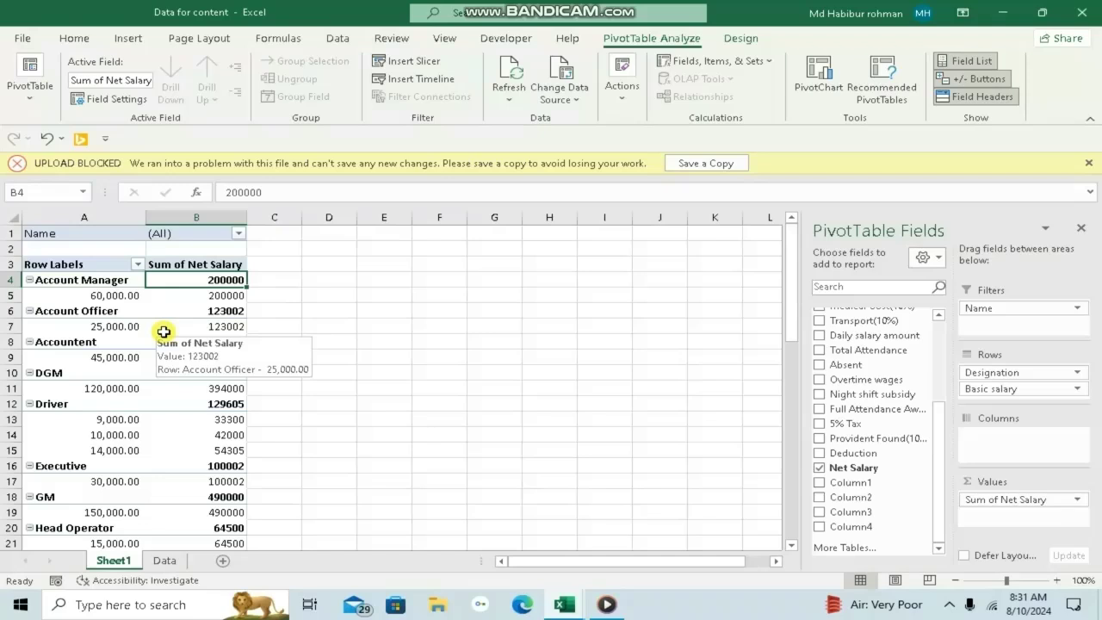
left_click(1090, 165)
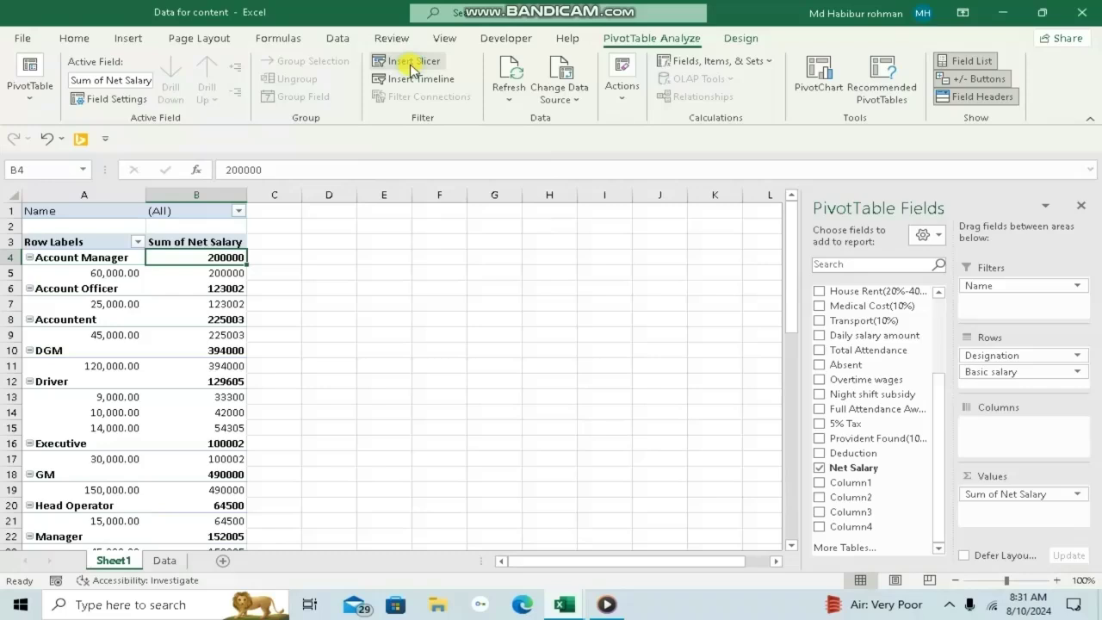
left_click(413, 65)
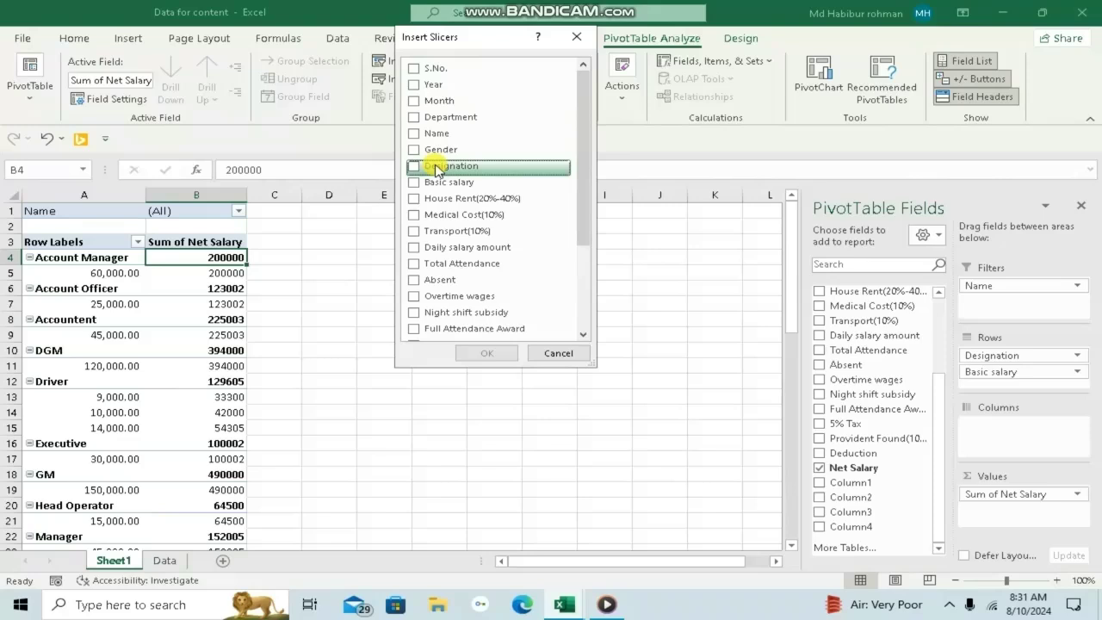
left_click(436, 165)
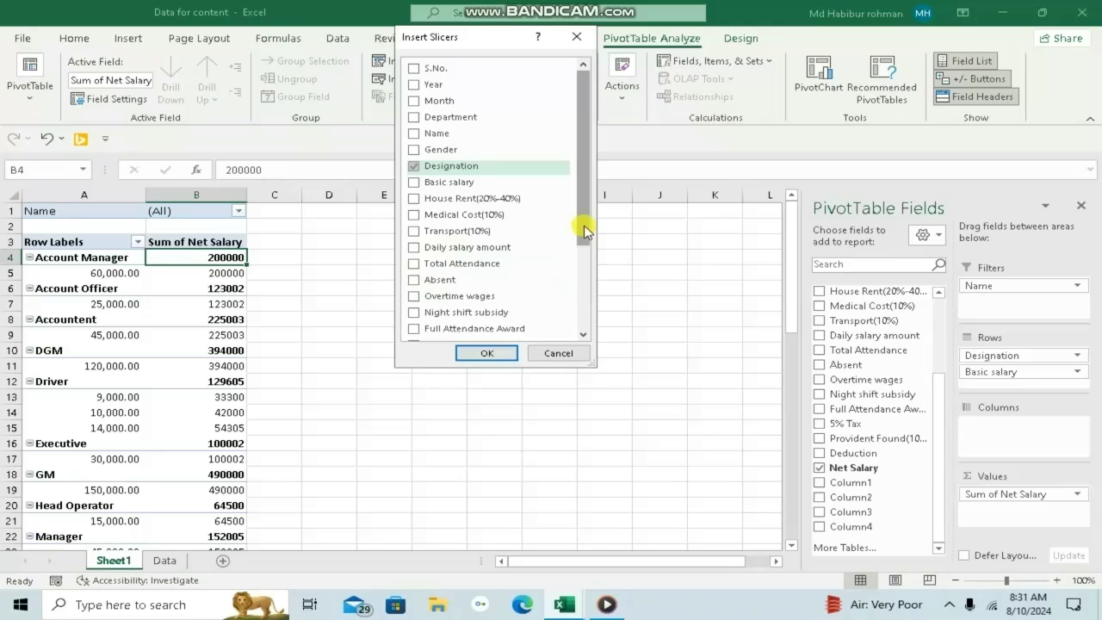
scroll(544, 273, "down", 3)
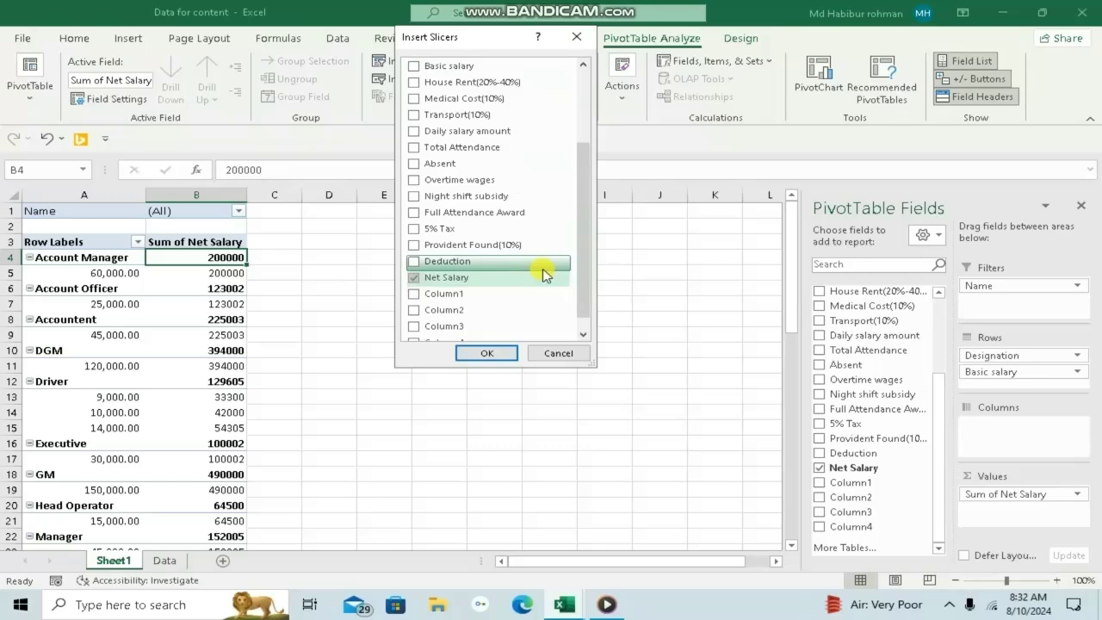
left_click(487, 352)
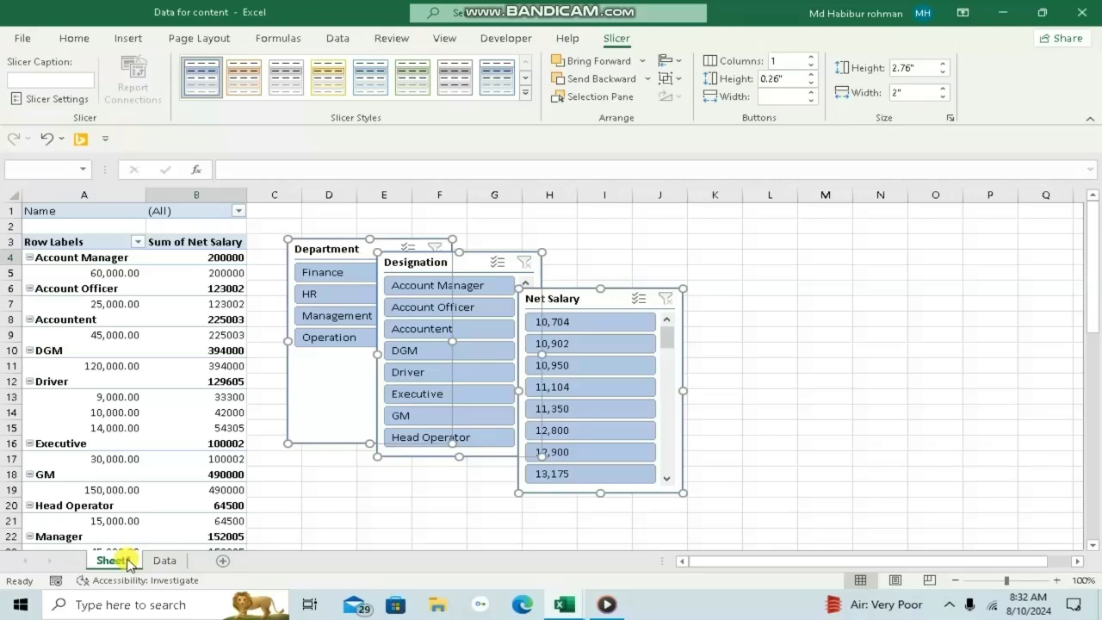
- Rename the worksheet holding the PivotTable and slicers as Pivot
double_click(112, 560)
type("Pi")
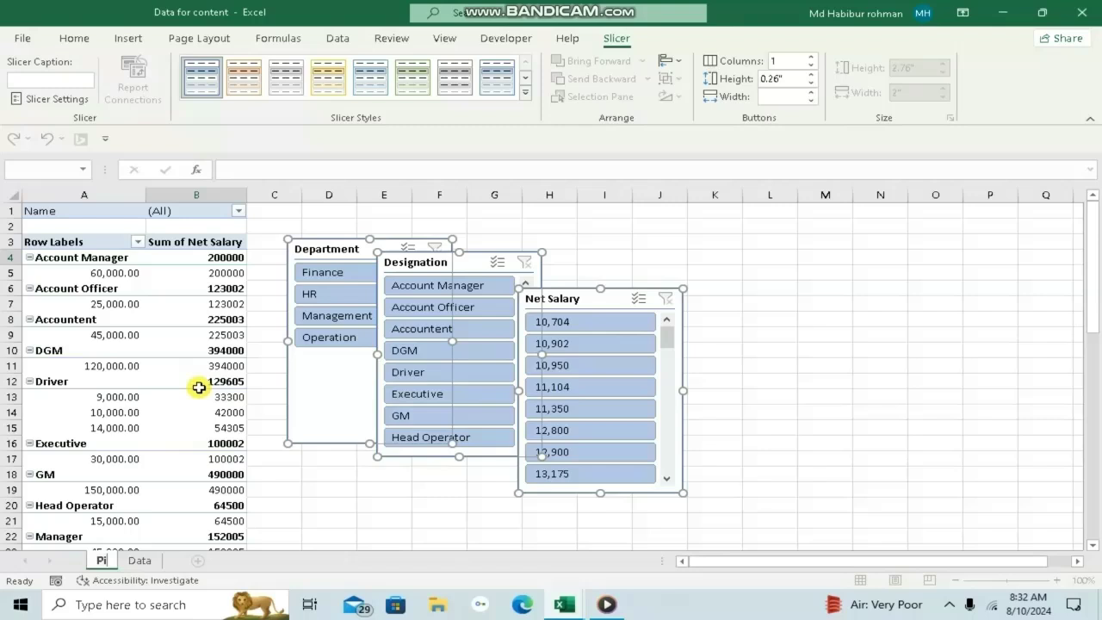
type("vot")
key("Return")
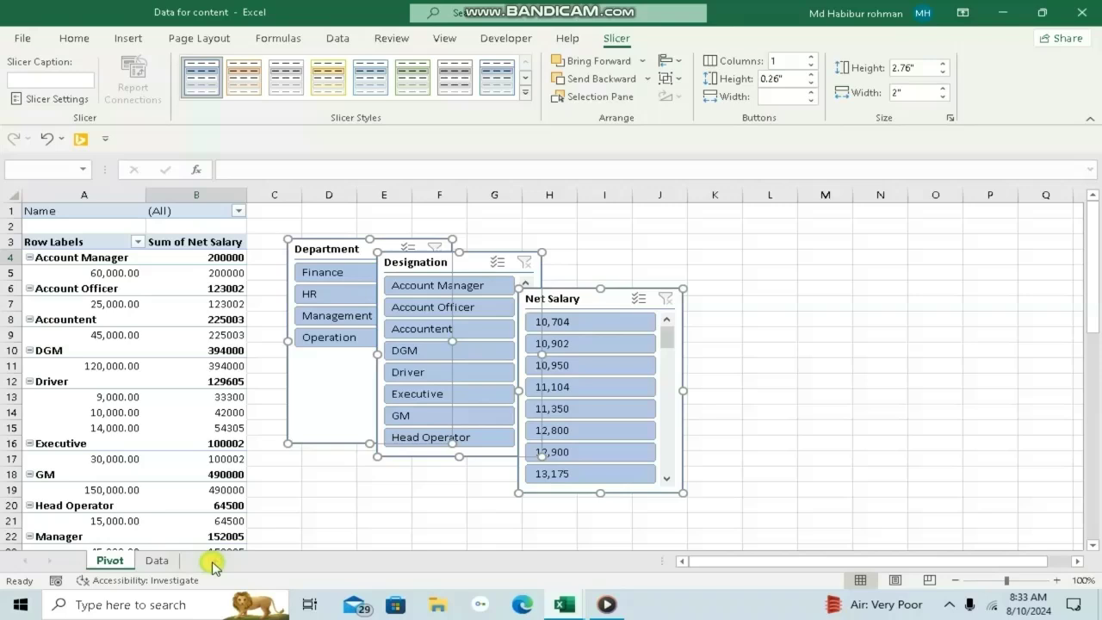
- Add a worksheet named Presentation and paste the Department, Designation and Net Salary slicers into it
left_click(214, 565)
right_click(169, 559)
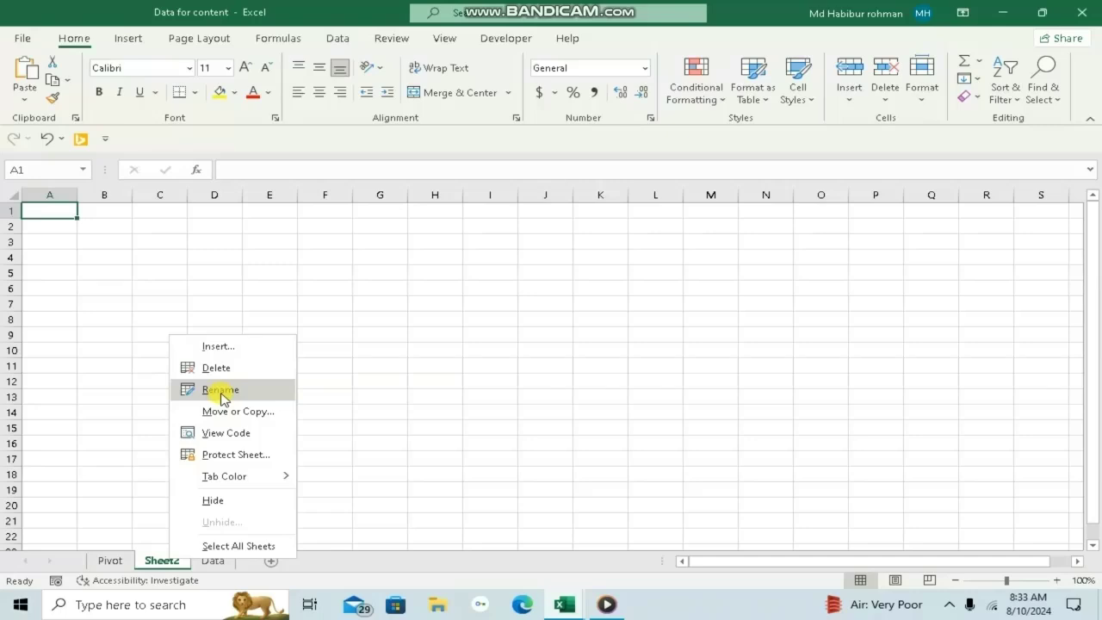
left_click(220, 389)
type("Presentati")
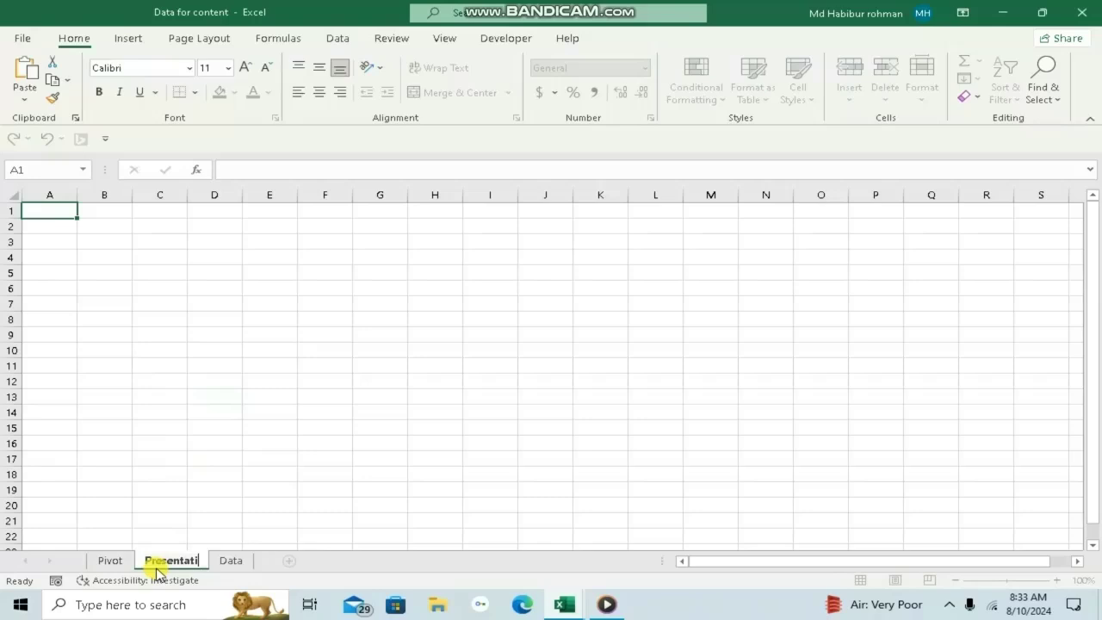
type("on")
key("Return")
key("ctrl+v")
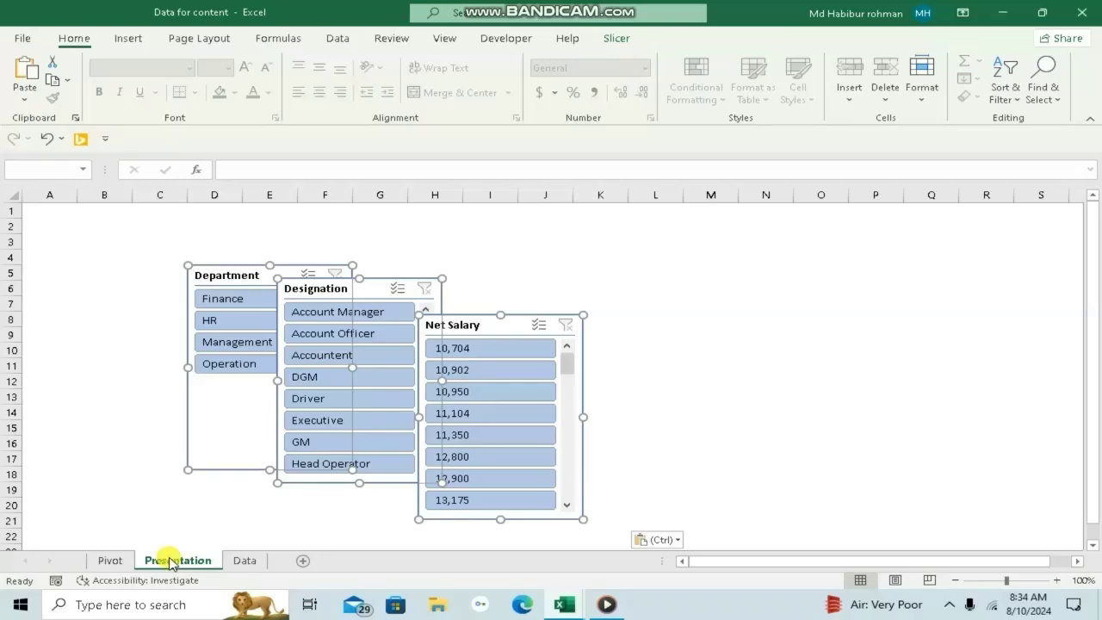
- Insert a Name slicer from the PivotTable and line it up with the other slicers on the Presentation sheet
left_click(109, 560)
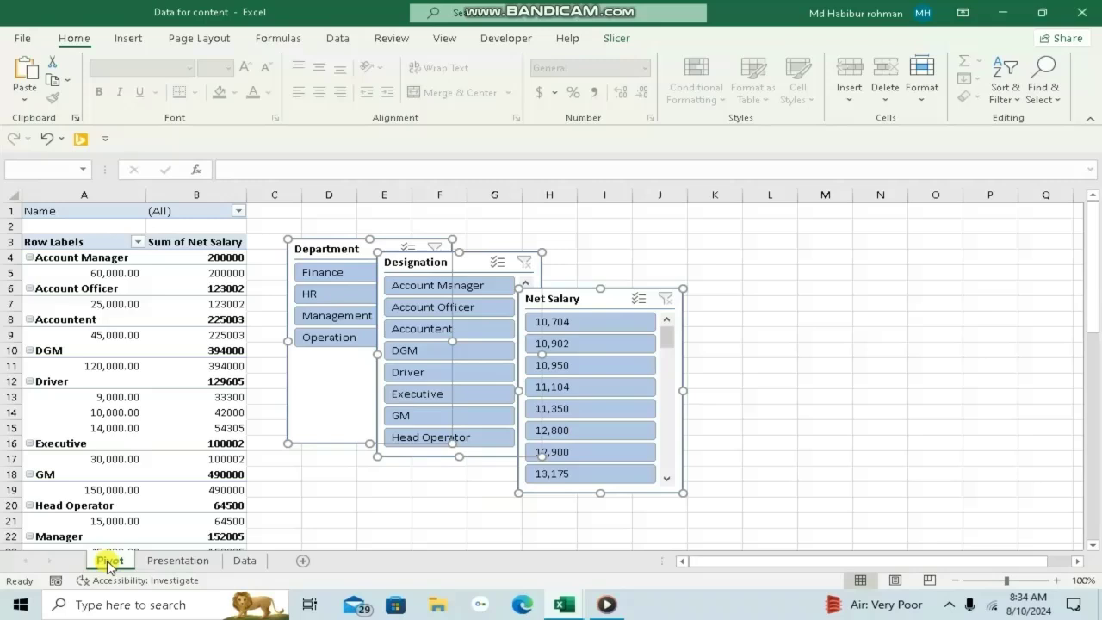
left_click(196, 273)
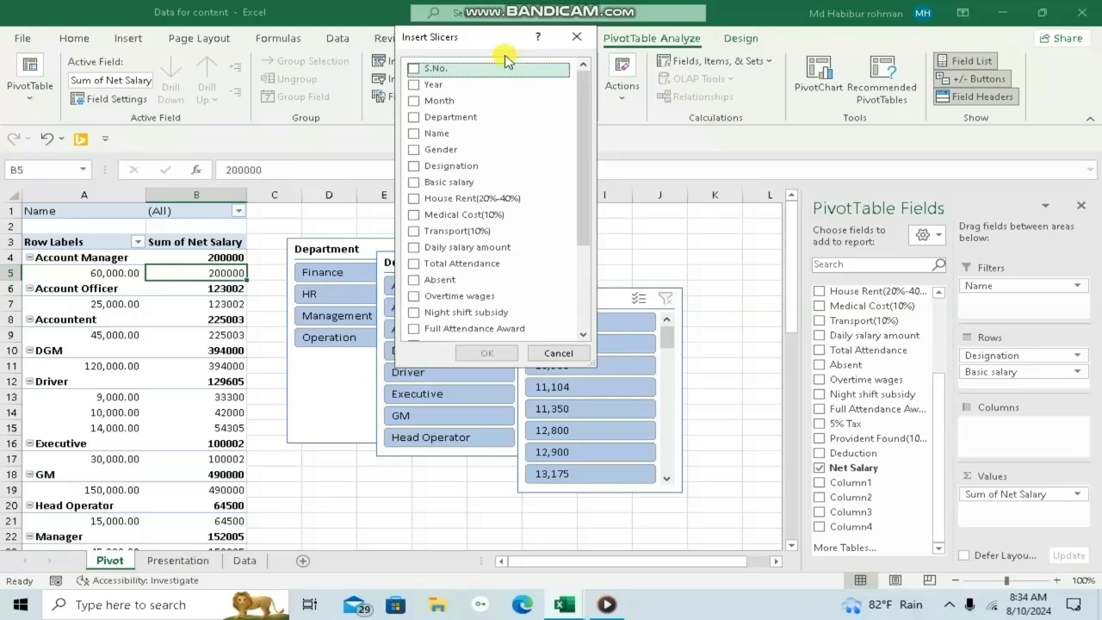
left_click(414, 133)
left_click(486, 352)
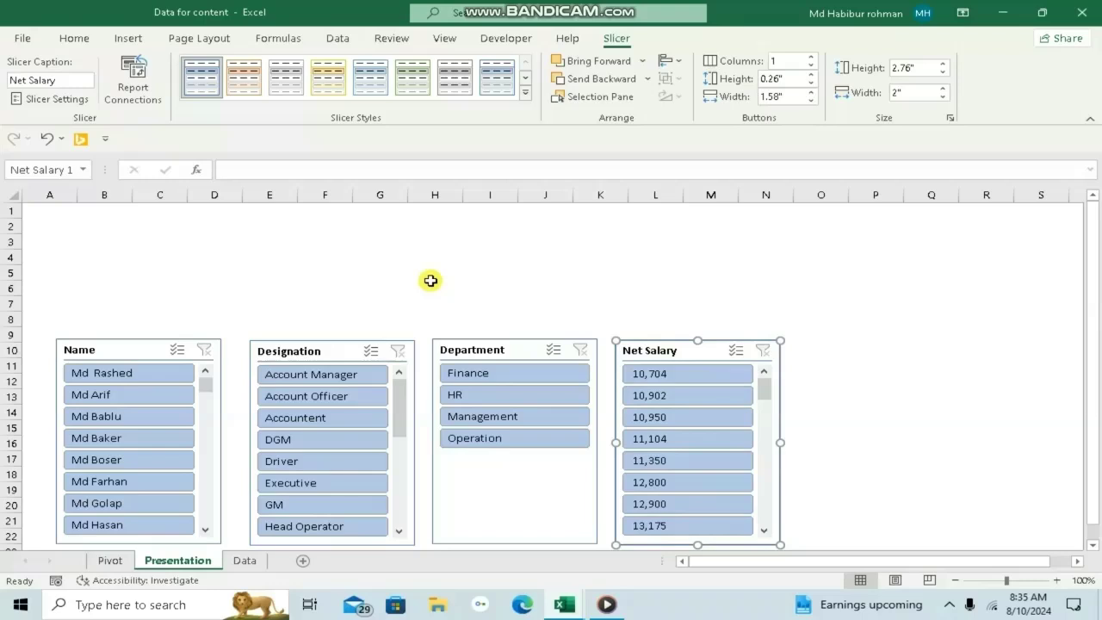
- Merge and center cells G4:I5 above the slicers and enter the title HR Tech in bold
left_click(430, 281)
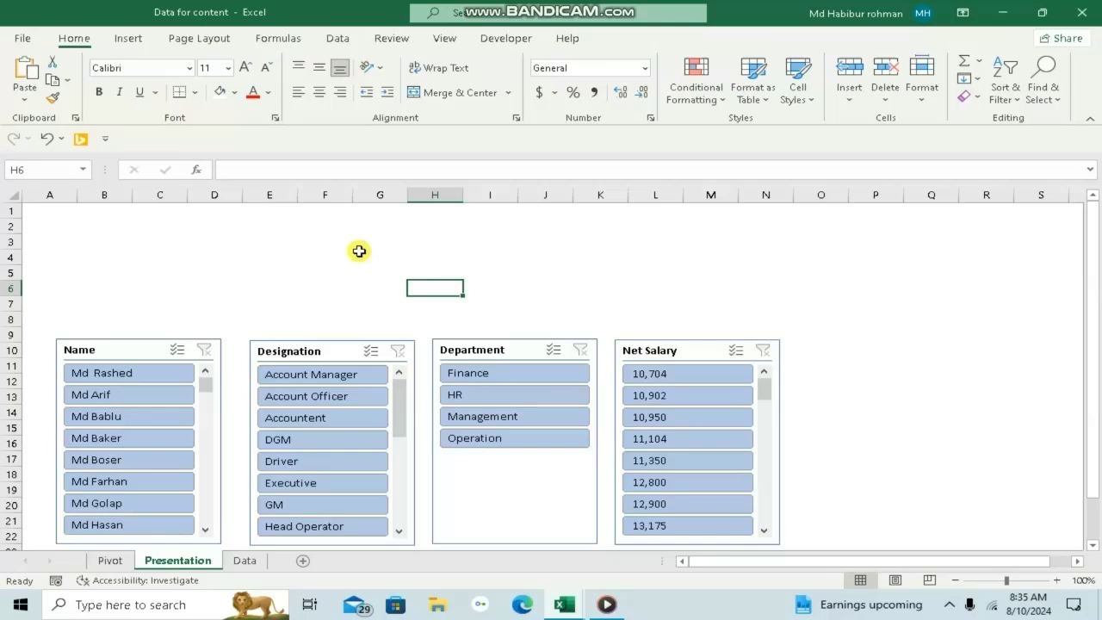
left_click_drag(359, 250, 495, 272)
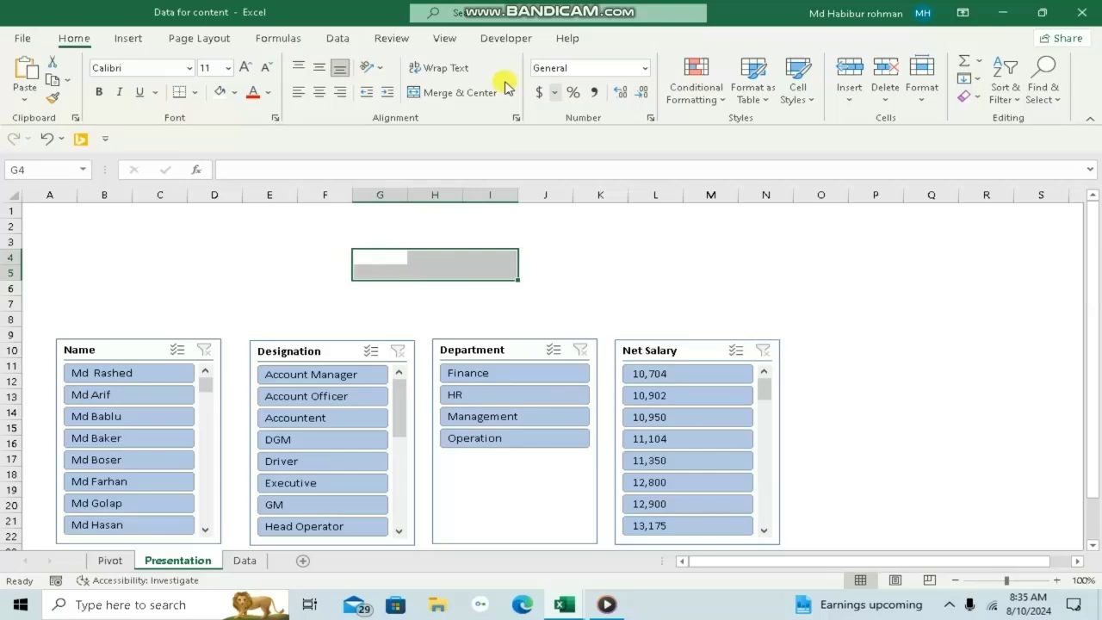
left_click(505, 86)
type("HR Tech")
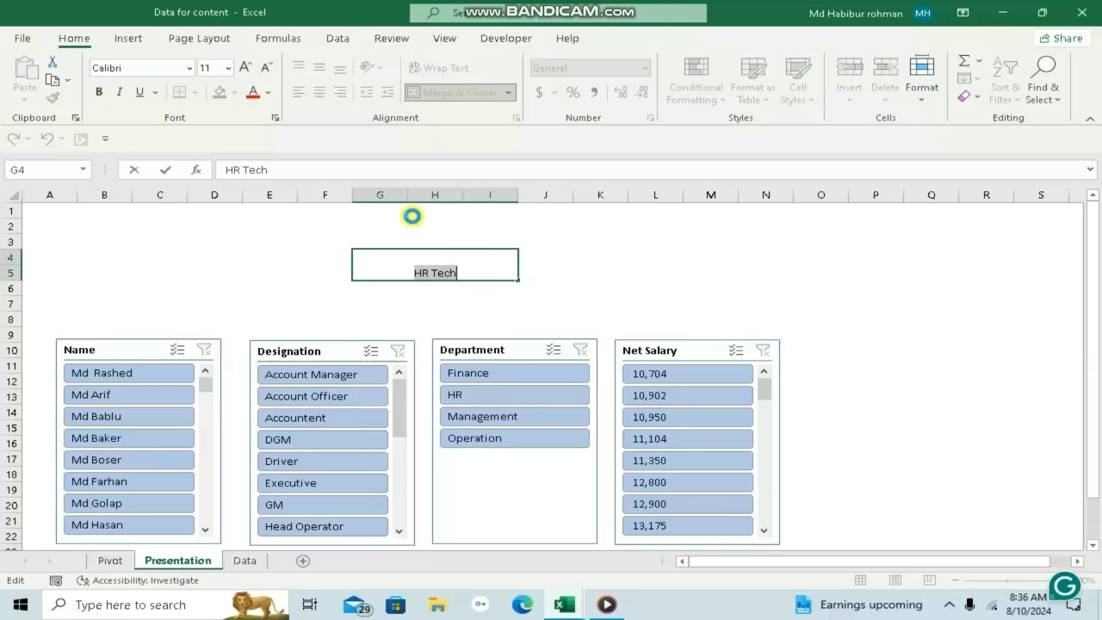
key("ctrl+b")
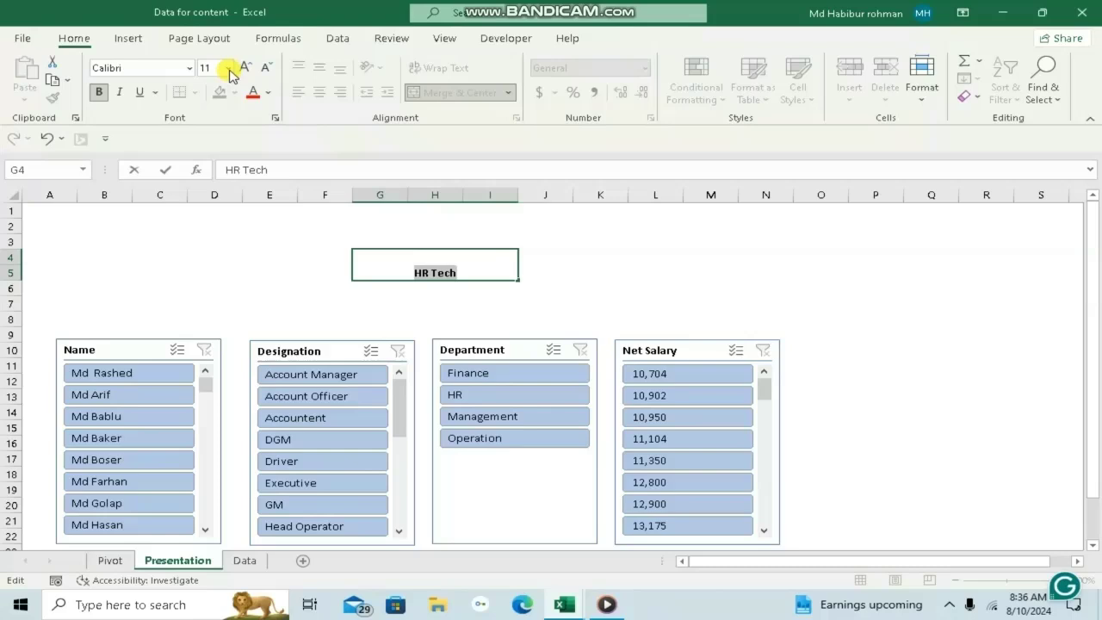
- Set the HR Tech title's font size to 24, align it to the top of its cell, and give it a gold fill
left_click(228, 68)
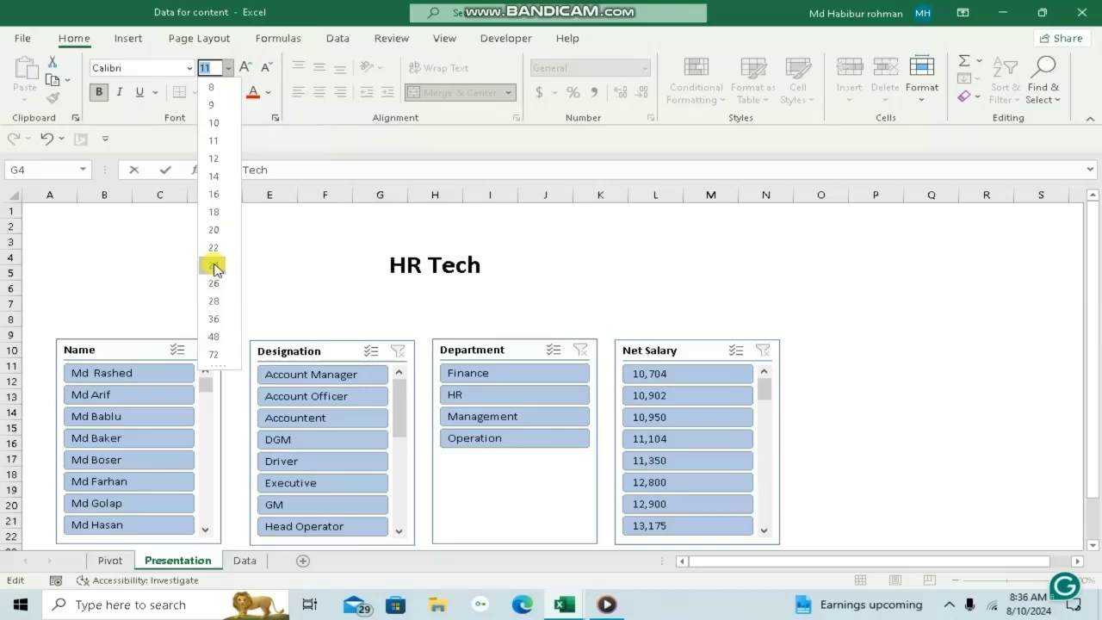
left_click(213, 265)
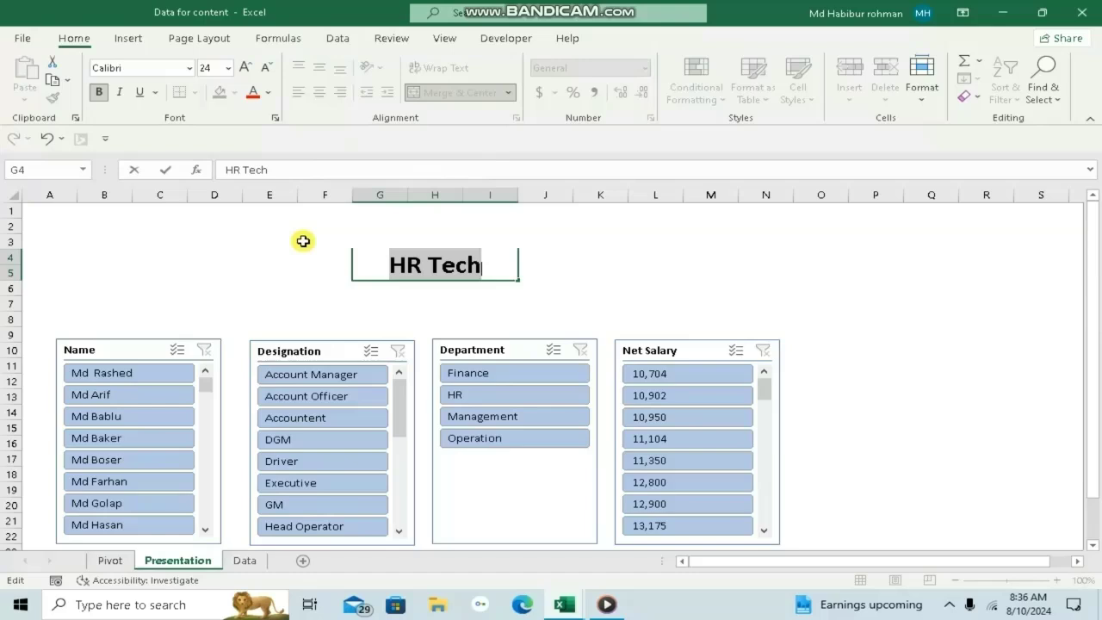
left_click(305, 73)
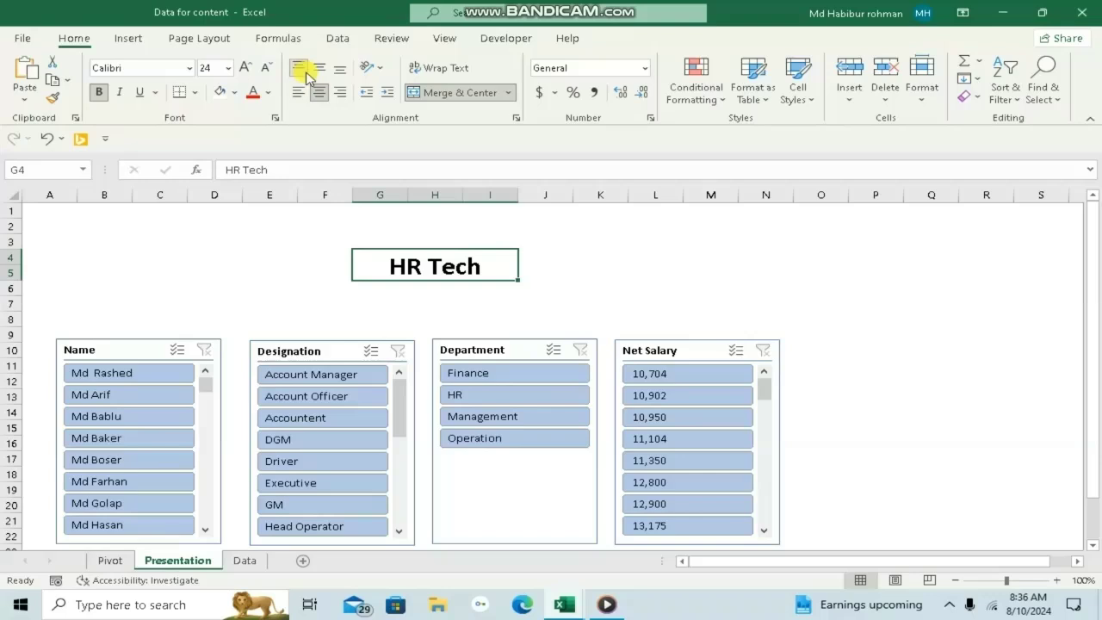
left_click(236, 91)
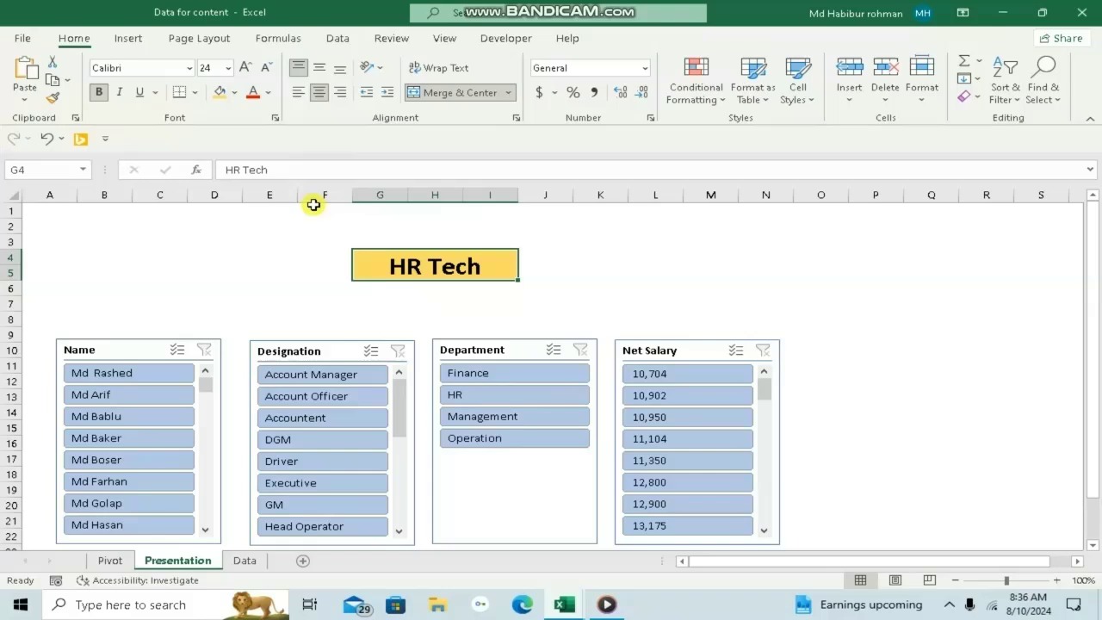
- Enter the label Date: in cell L7, above the Net Salary slicer
left_click(654, 305)
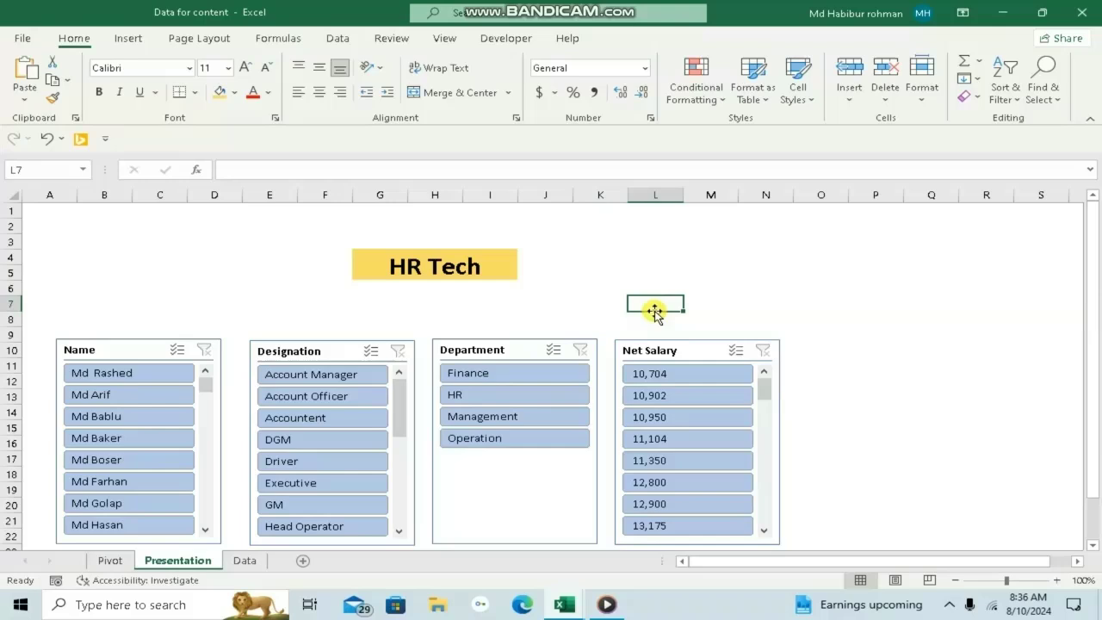
type("Date")
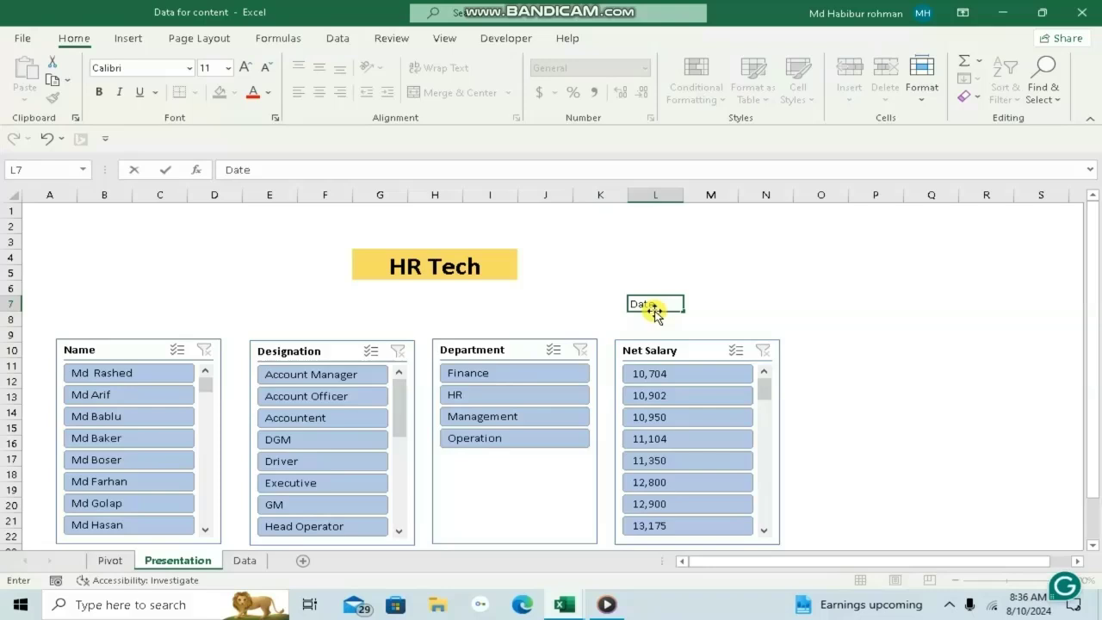
type(":")
key("Return")
- Test the Name slicer by filtering for the first and third employees in turn, and reselect all names from first to last
scroll(654, 314, "down", 1)
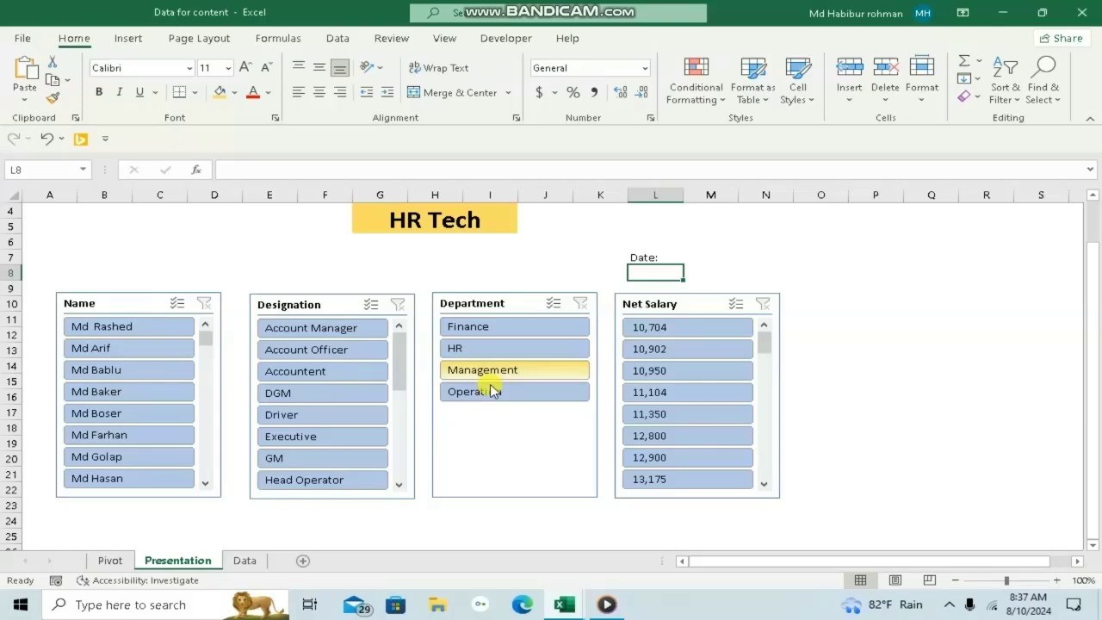
left_click(140, 332)
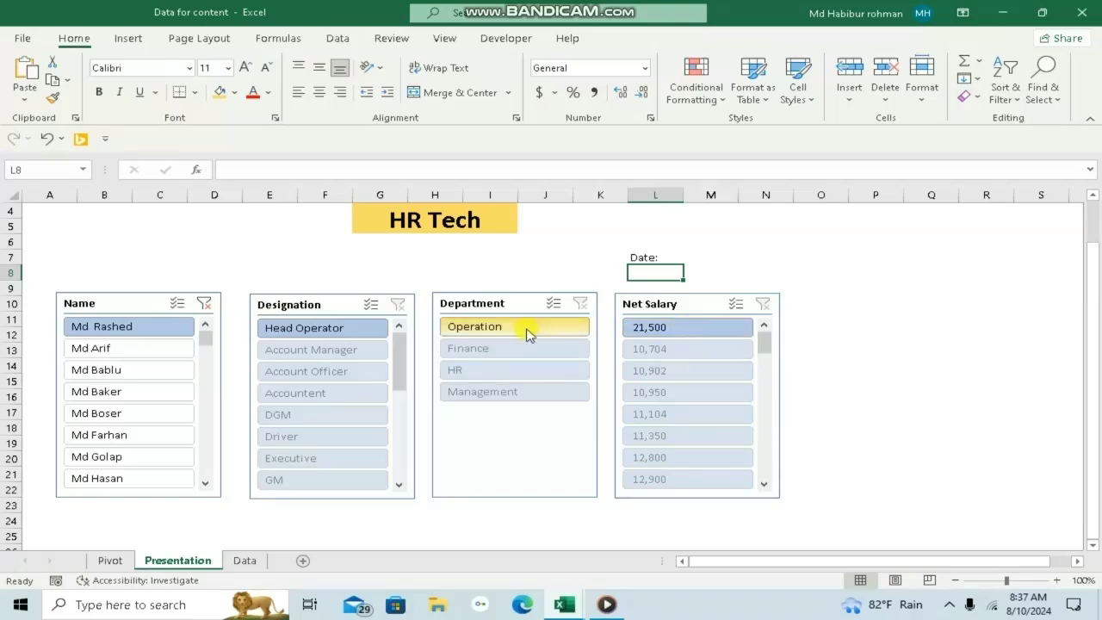
left_click(138, 372)
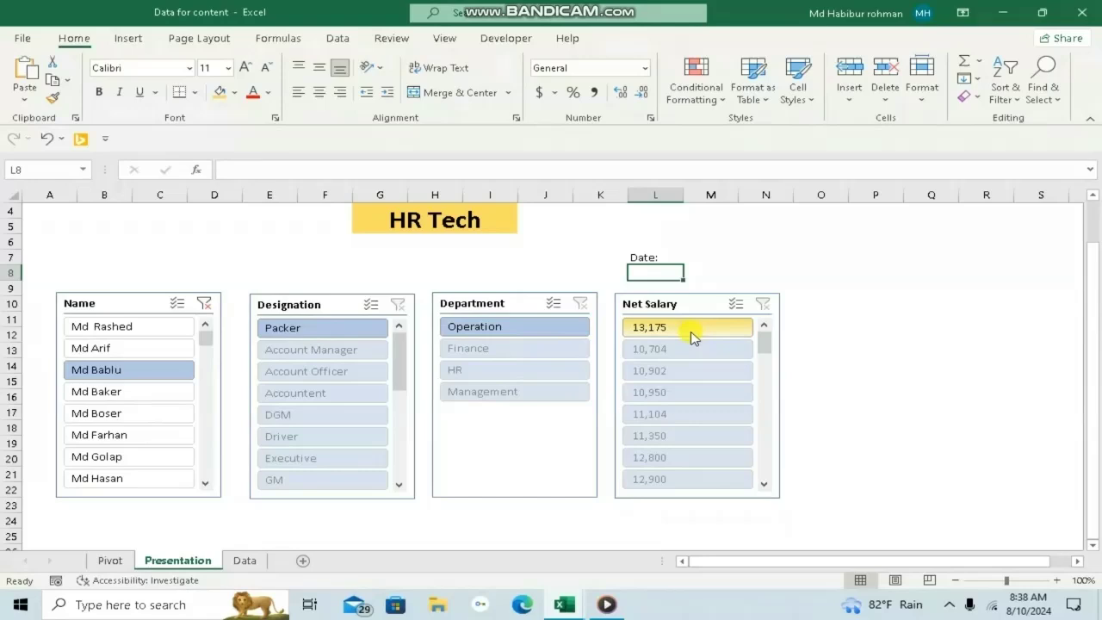
left_click(170, 328, "ctrl")
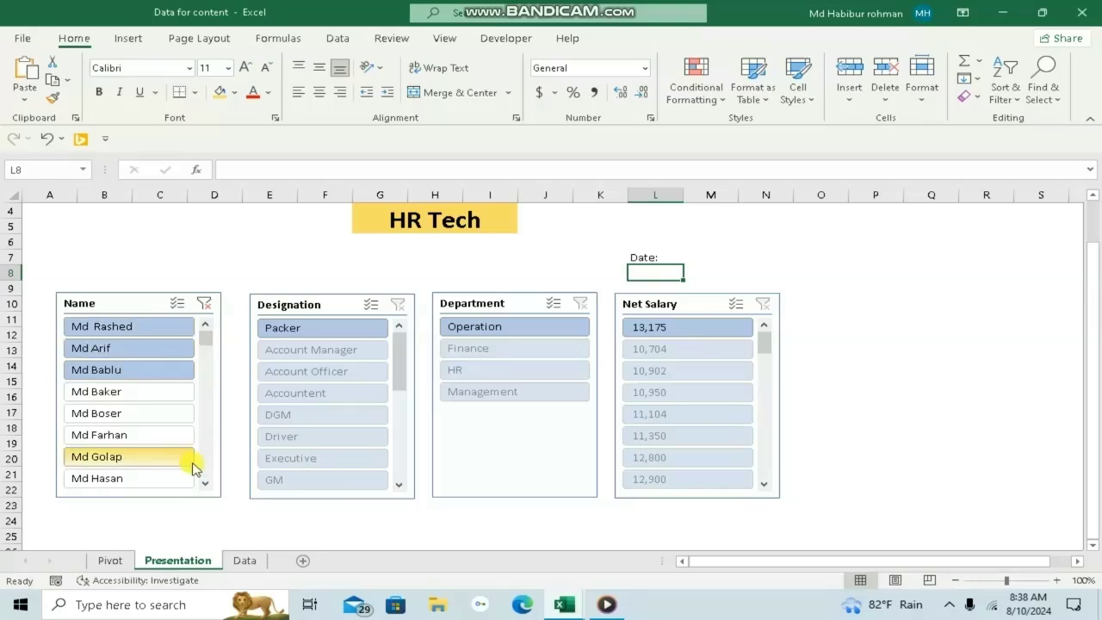
scroll(192, 467, "down", 10)
left_click(169, 482, "shift")
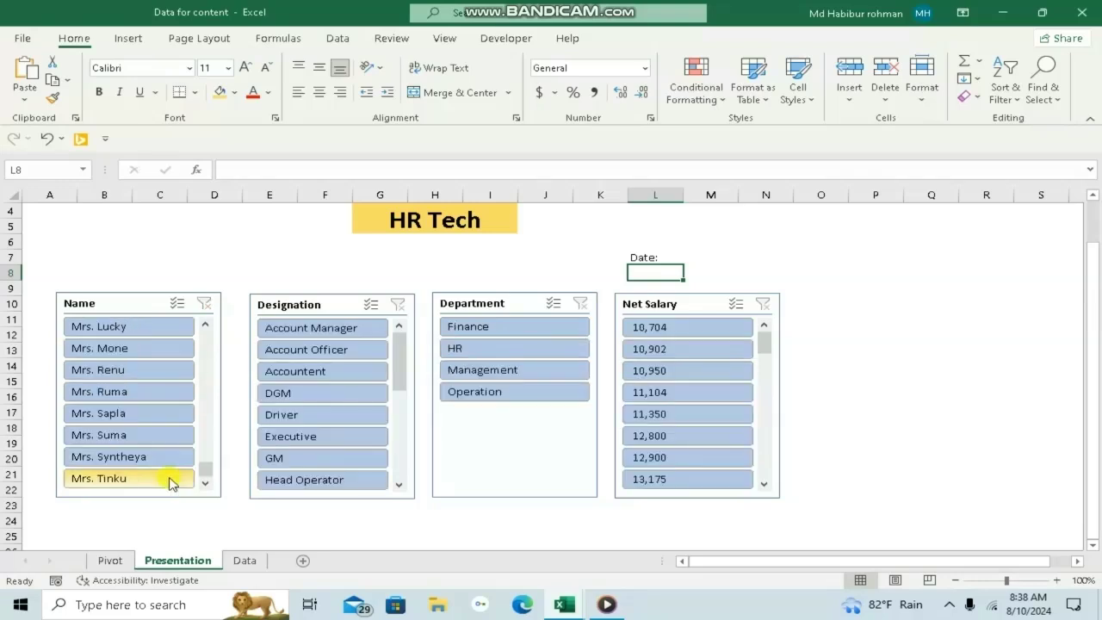